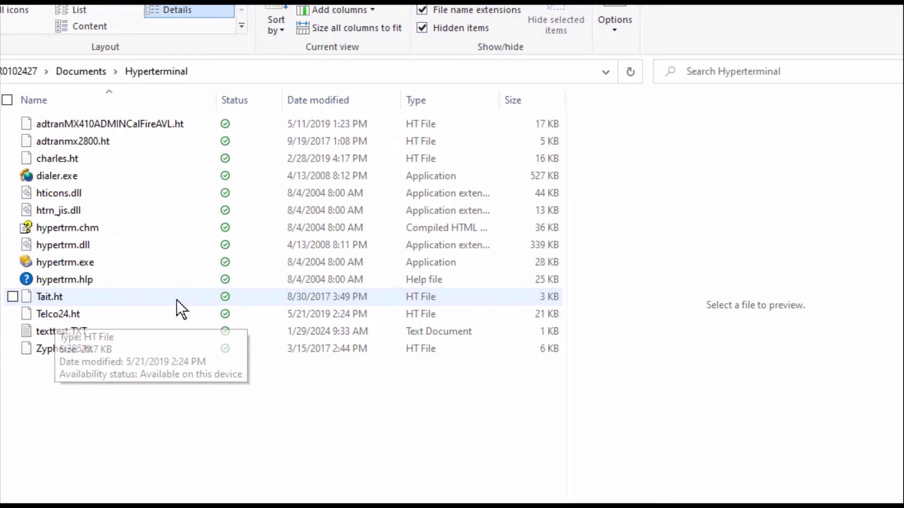
- Launch hypertrm.exe, skip naming a new connection, and bring up the Open session dialog
double_click(134, 265)
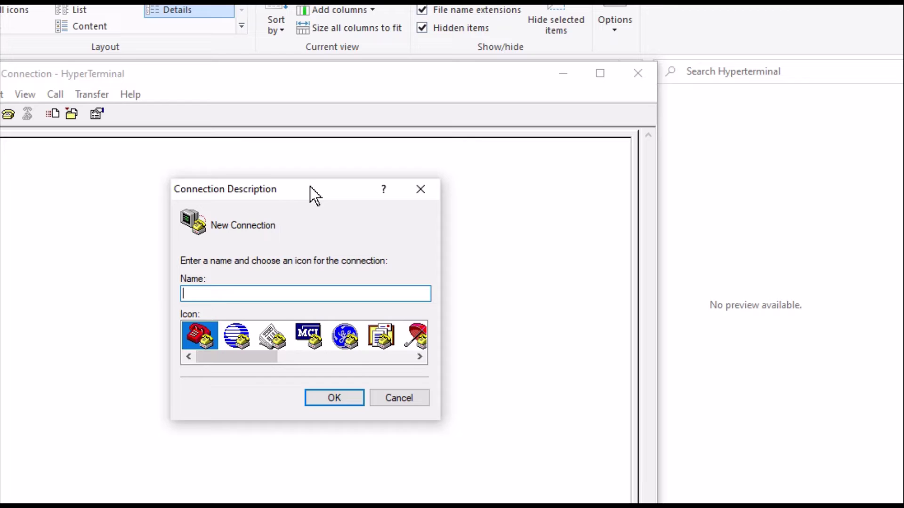
click(399, 400)
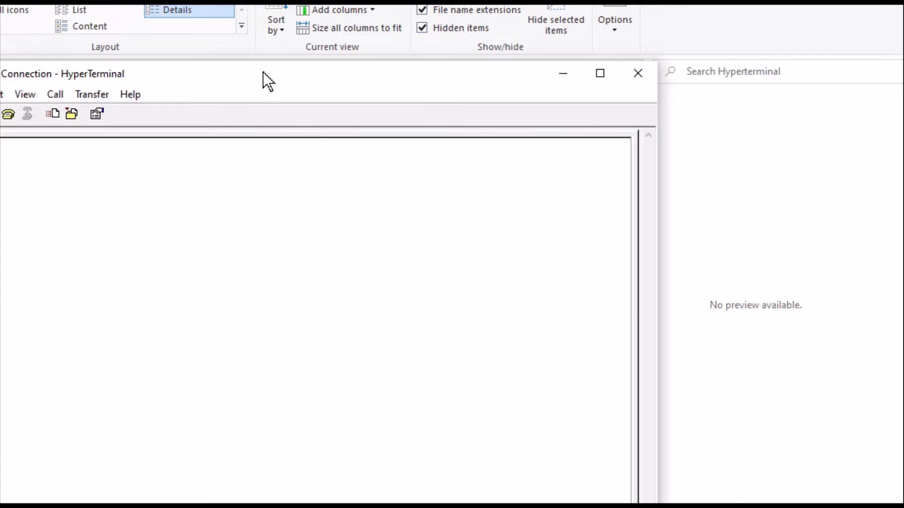
drag(264, 72, 326, 49)
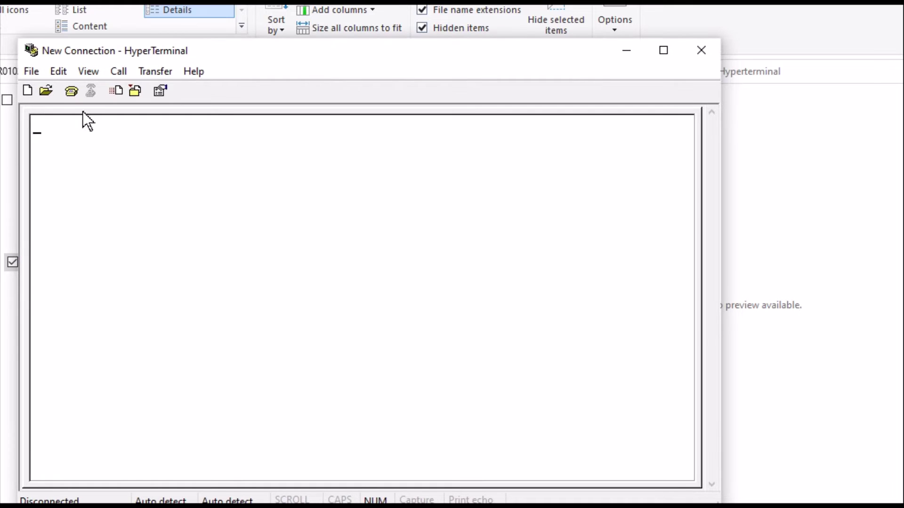
click(45, 92)
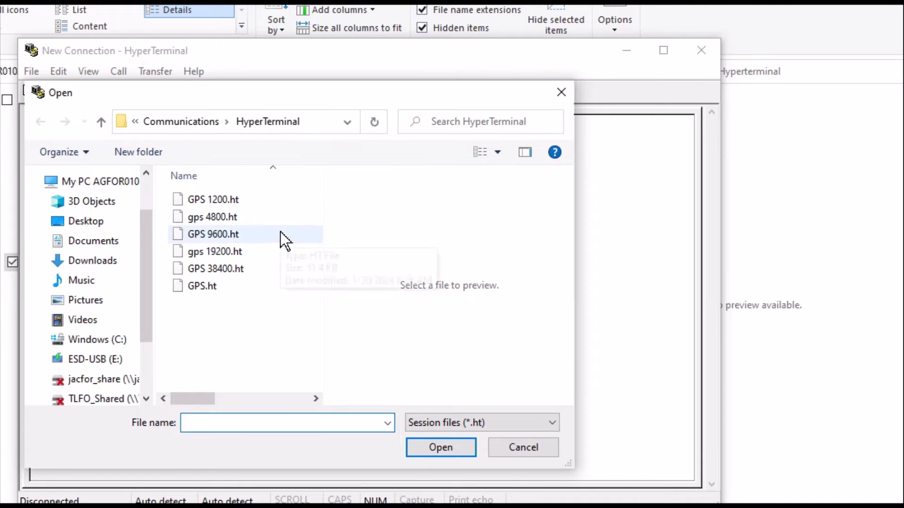
- Load the gps 4800.ht session, watch the NMEA sentences stream, then disconnect and minimize HyperTerminal
click(242, 218)
click(434, 447)
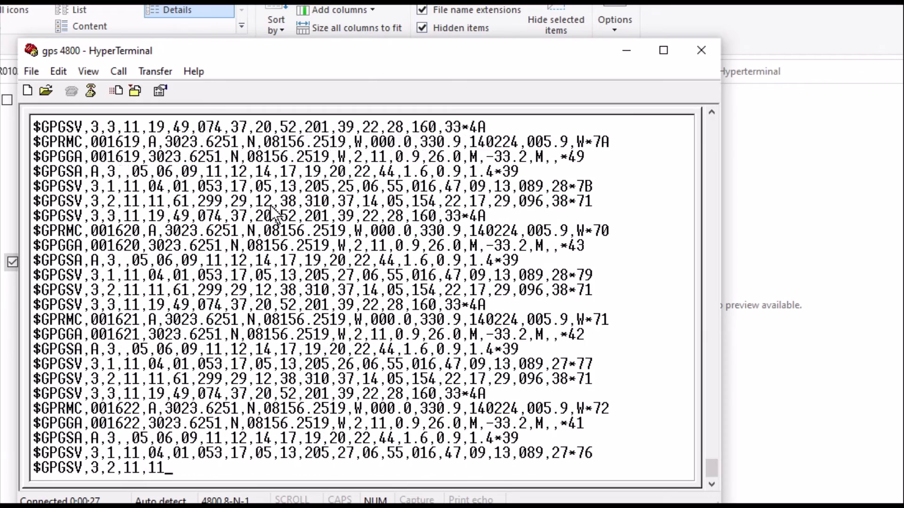
drag(368, 55, 370, 31)
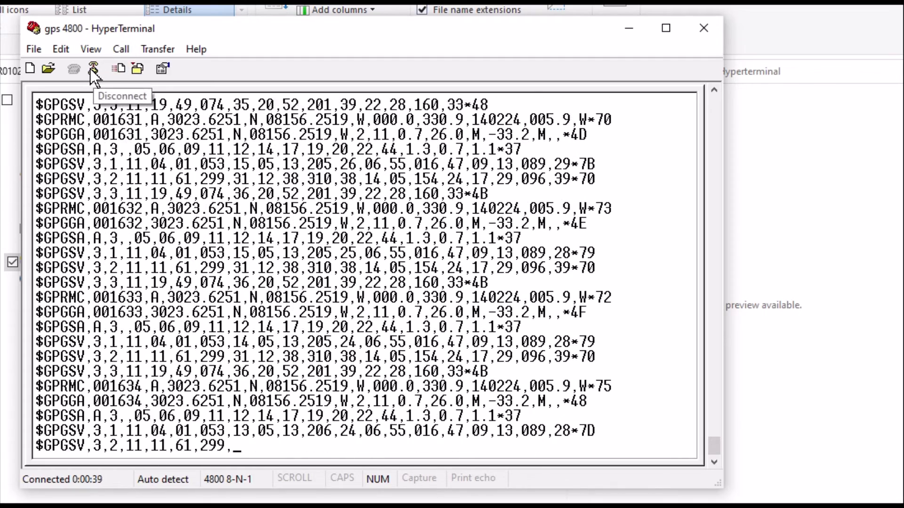
click(92, 69)
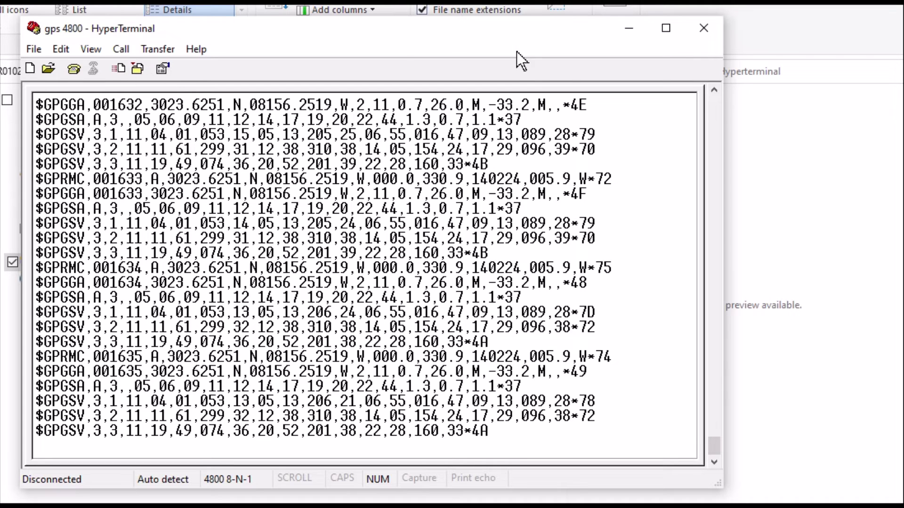
click(630, 28)
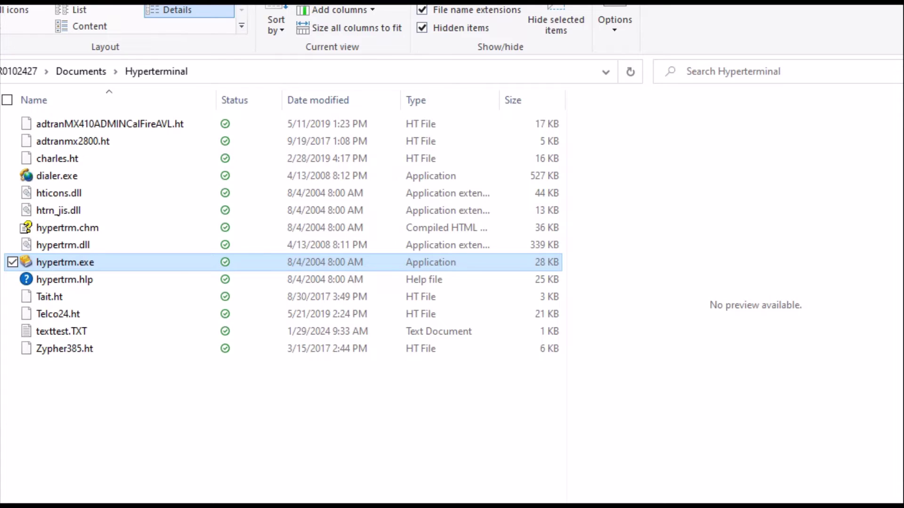
- Go to C:\Garmin and launch SNSRXCFG_340.exe
click(2, 297)
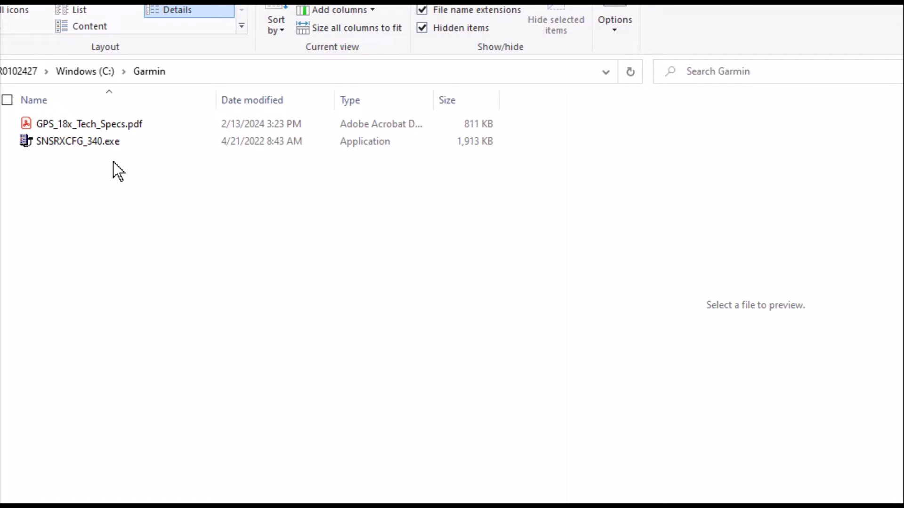
double_click(103, 138)
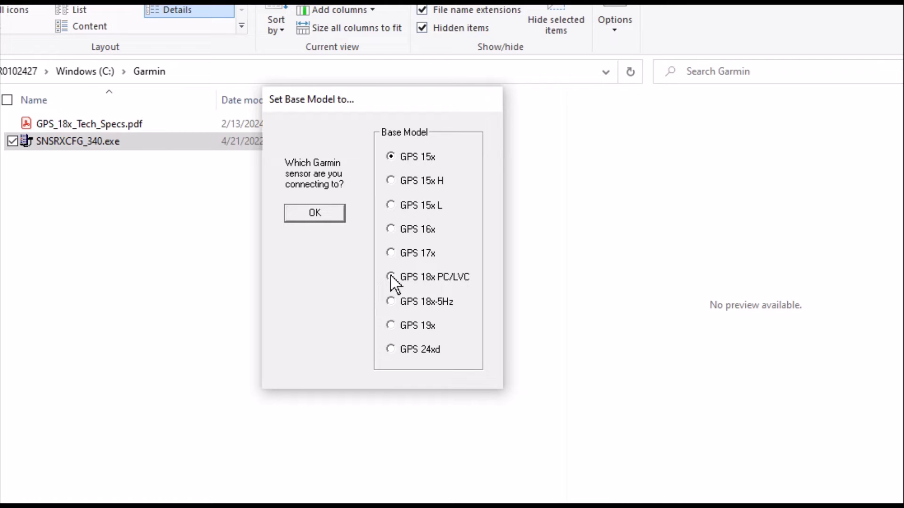
- Confirm GPS 18x PC/LVC as base model and enlarge the window to show Selected Sentences
click(312, 212)
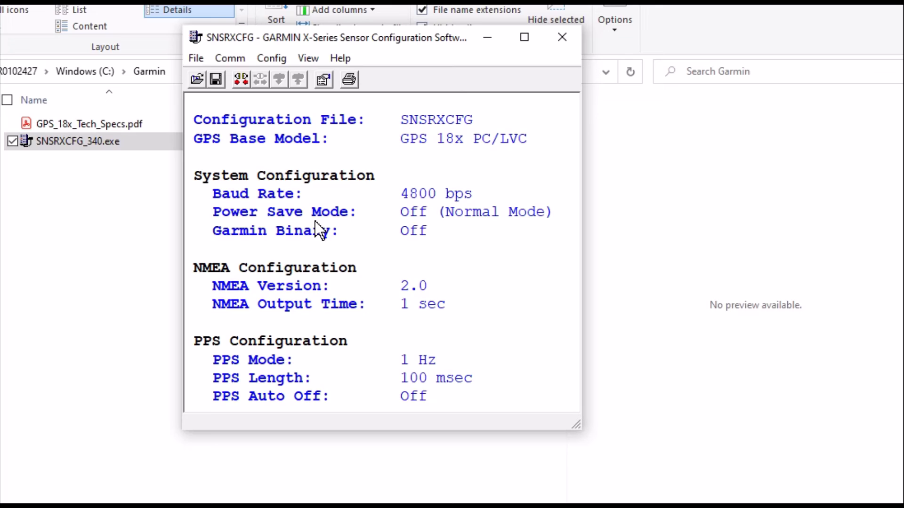
drag(587, 183, 901, 184)
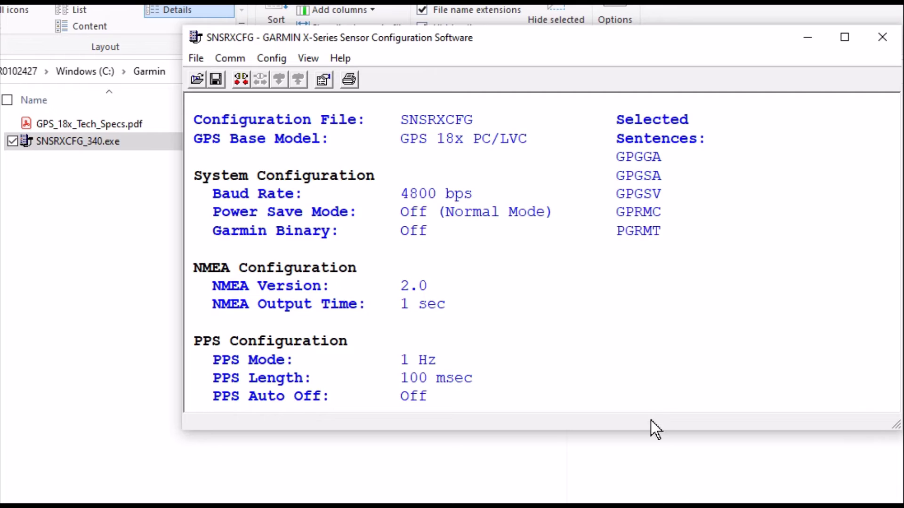
drag(651, 431, 654, 482)
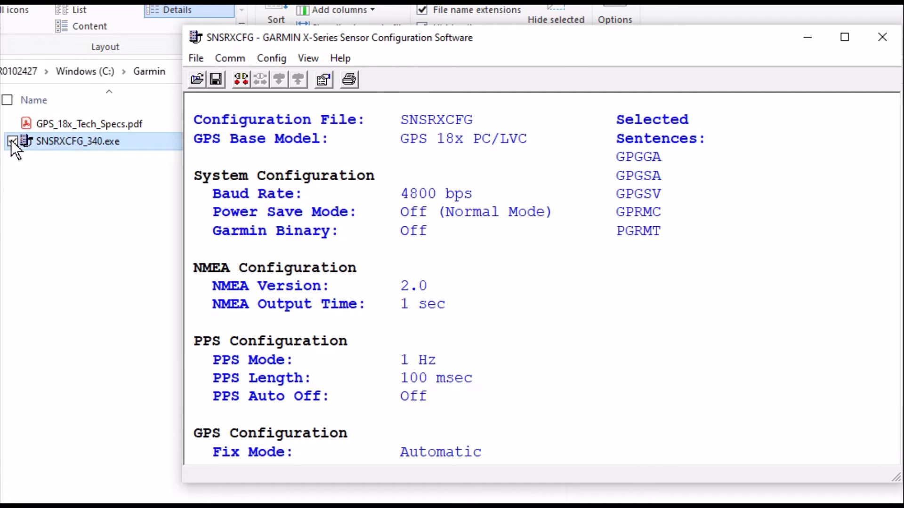
drag(183, 105, 3, 131)
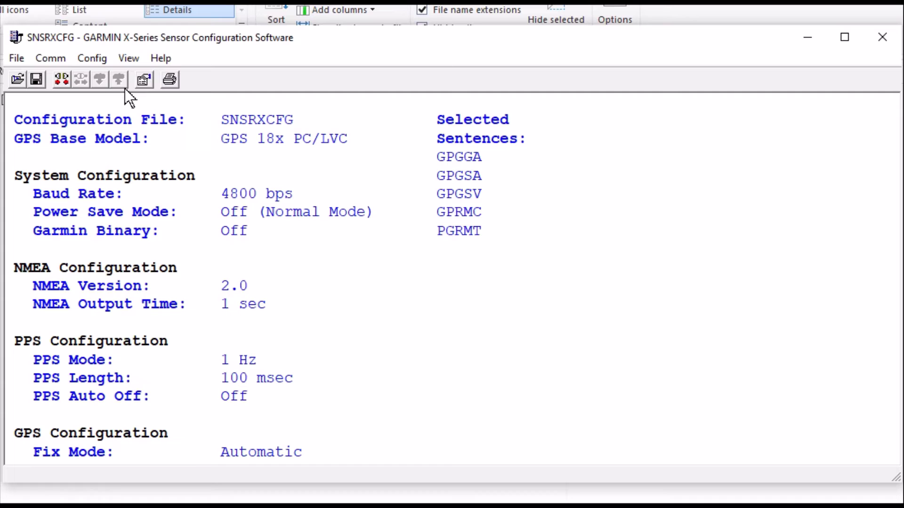
- Set the comm port to COM1 with manual 4800 baud, then connect to the sensor
click(48, 58)
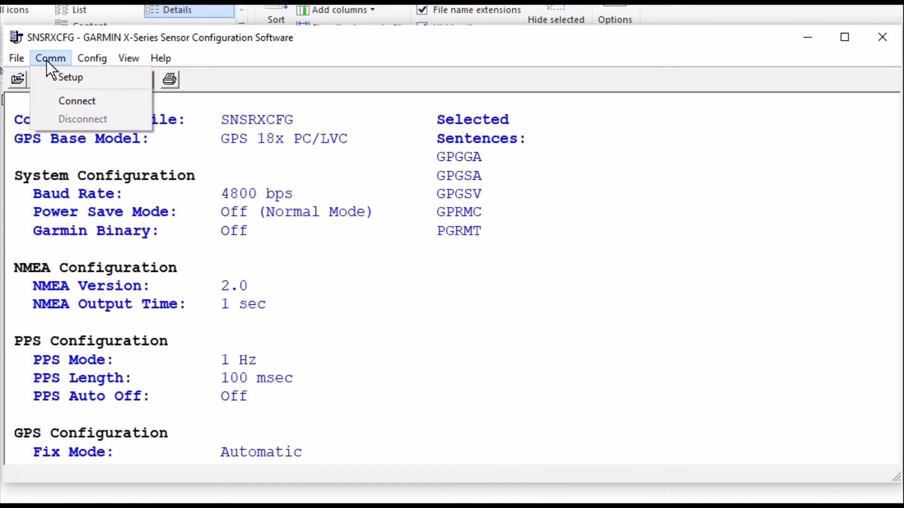
click(72, 70)
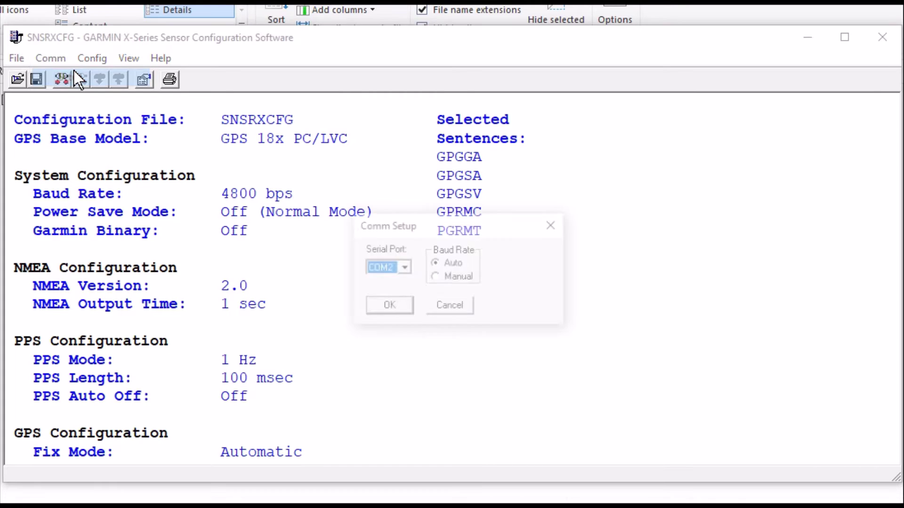
click(403, 268)
click(404, 282)
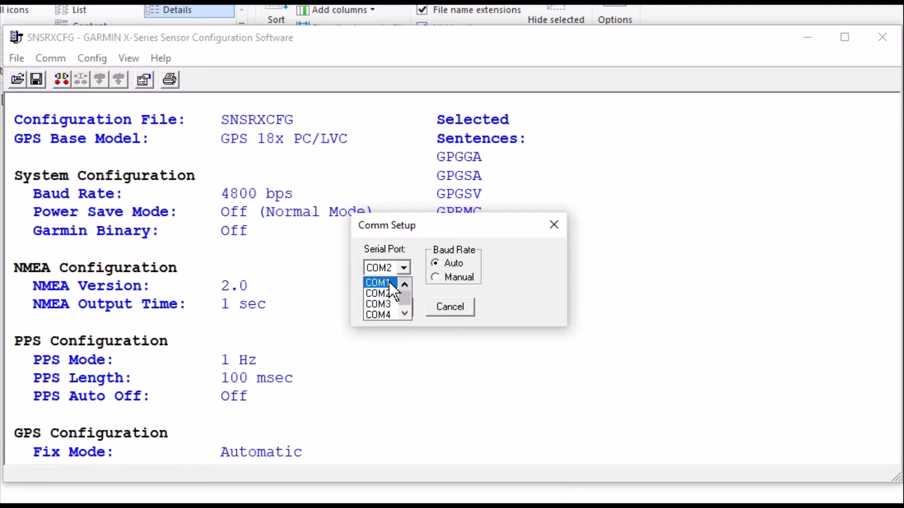
click(392, 281)
click(435, 277)
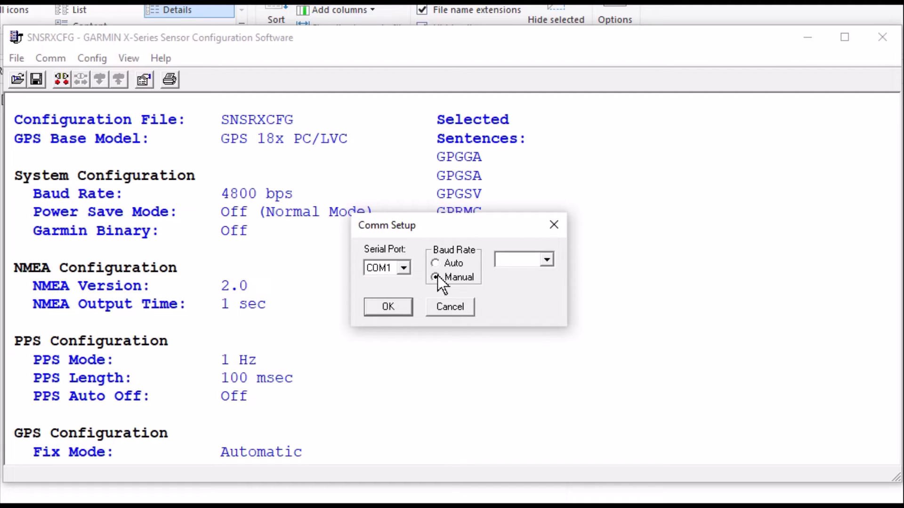
click(539, 262)
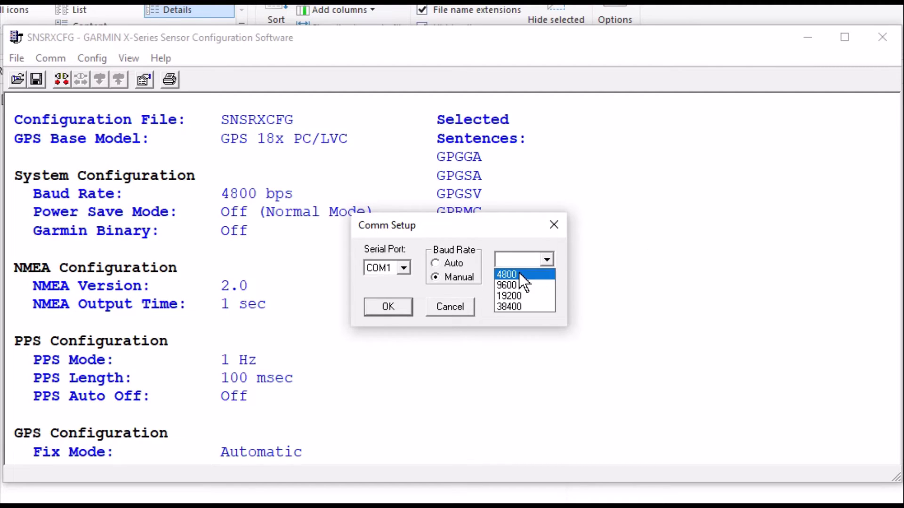
click(519, 273)
click(382, 309)
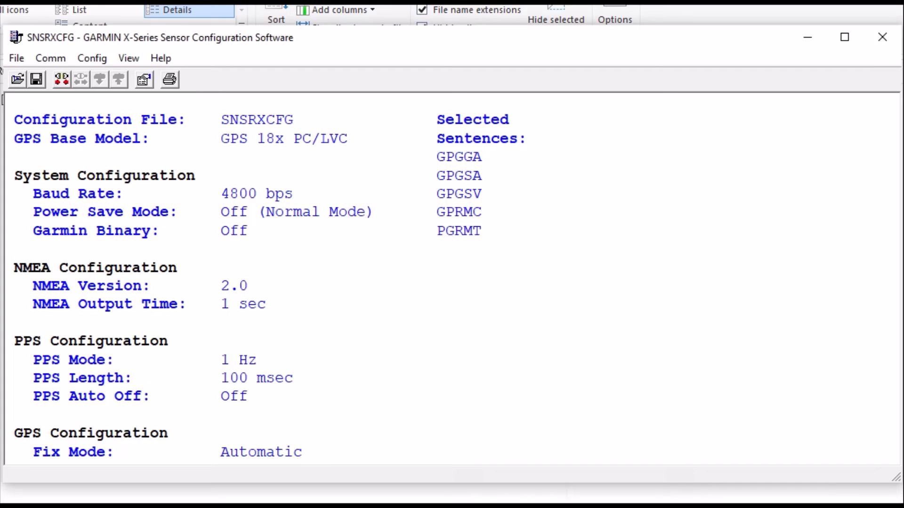
click(62, 80)
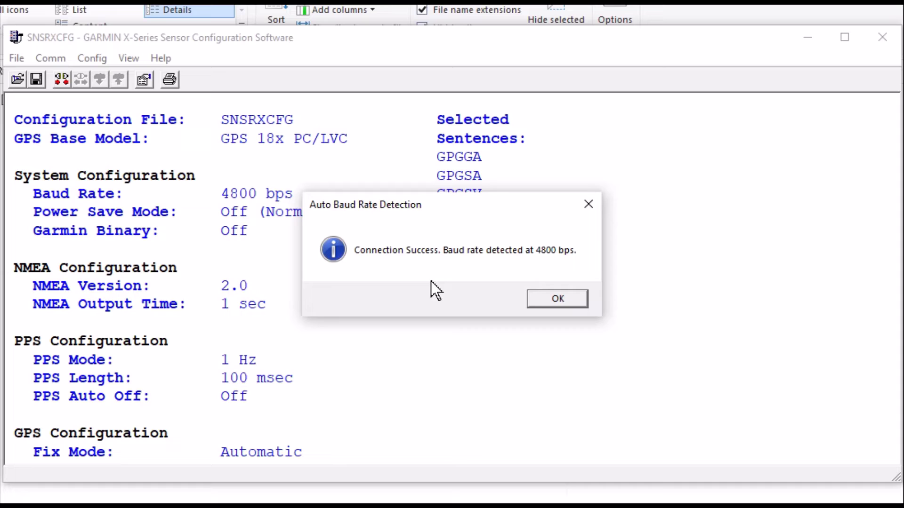
click(581, 294)
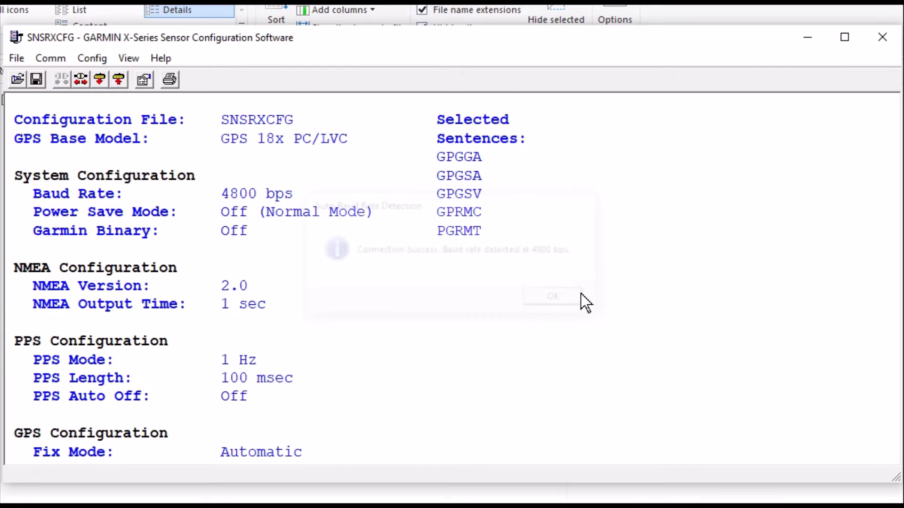
click(99, 80)
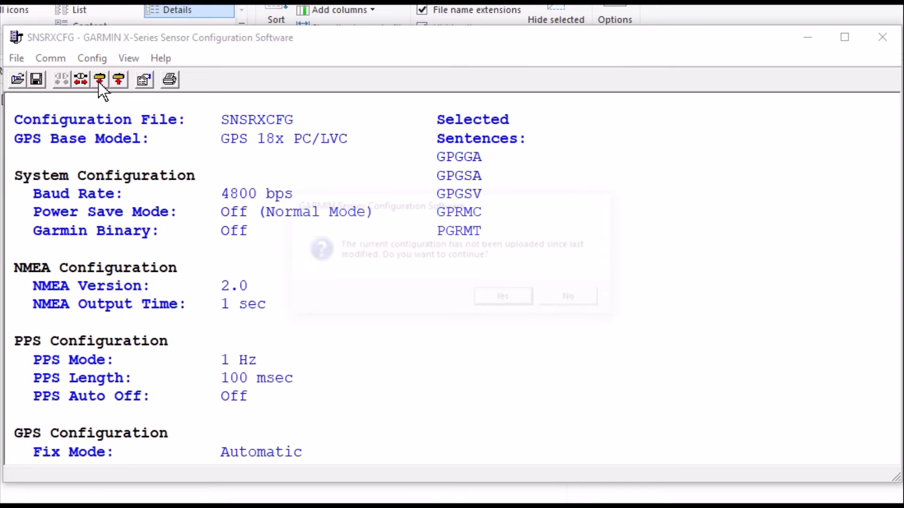
click(512, 297)
click(454, 300)
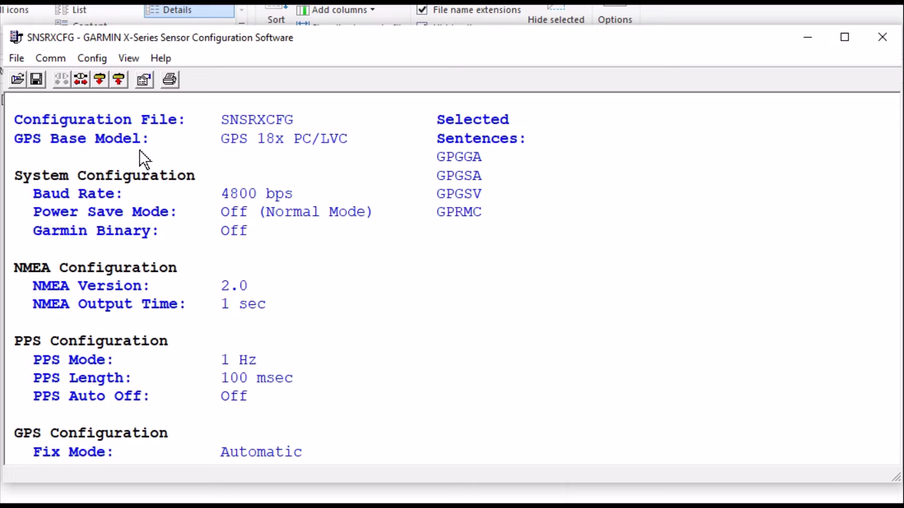
- Disable GPGGA, GPGSA and GPGSV in NMEA Sentence Selections, leaving only GPRMC enabled
click(103, 60)
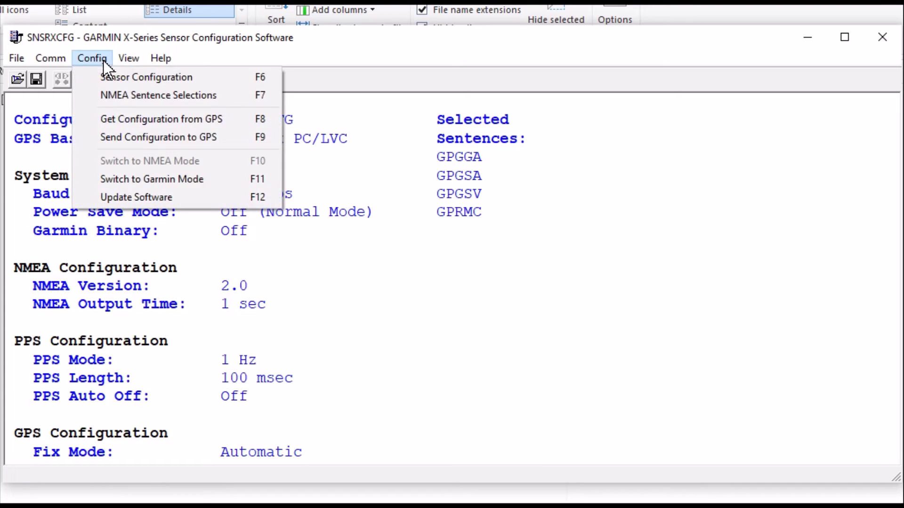
click(155, 93)
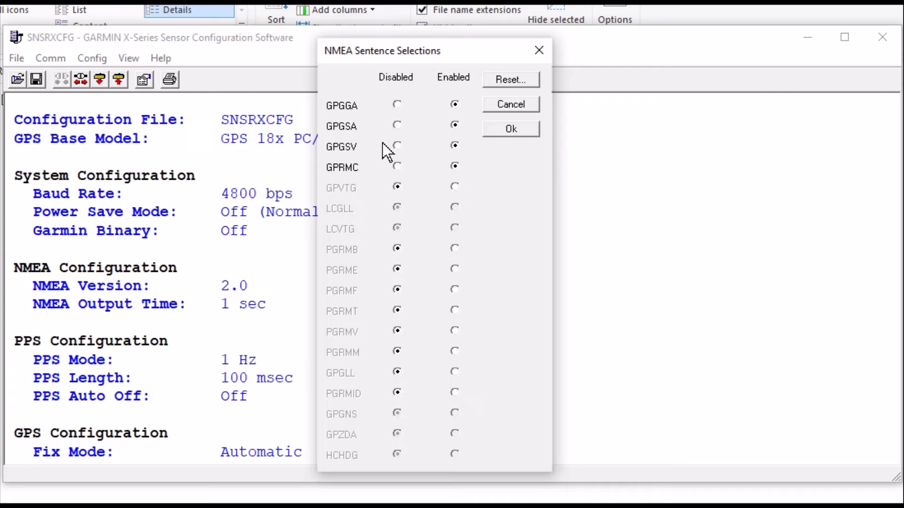
click(395, 145)
click(398, 126)
click(398, 105)
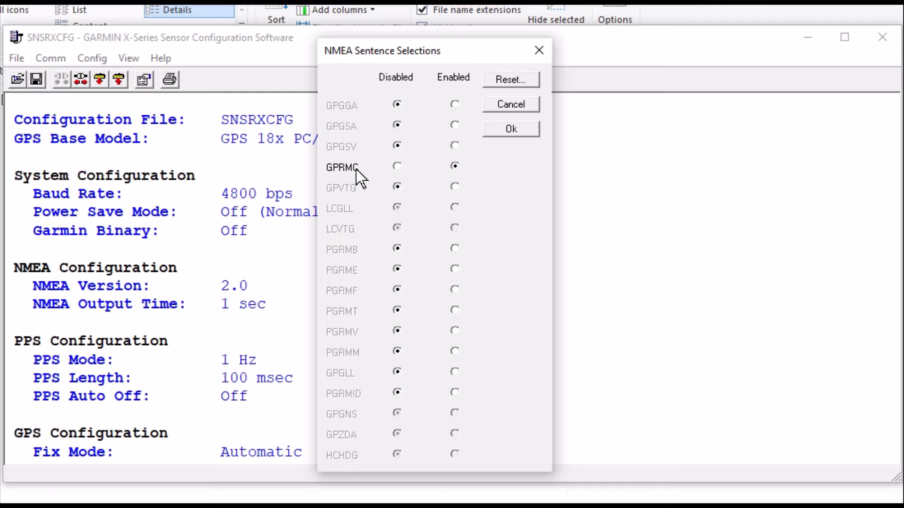
click(516, 128)
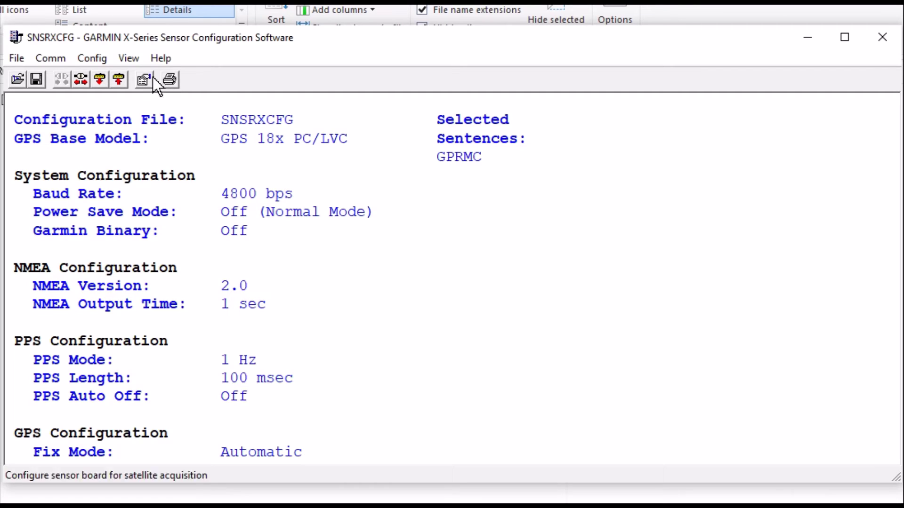
- Change the Baud Rate to 19200 in Sensor Configuration and apply it
click(92, 57)
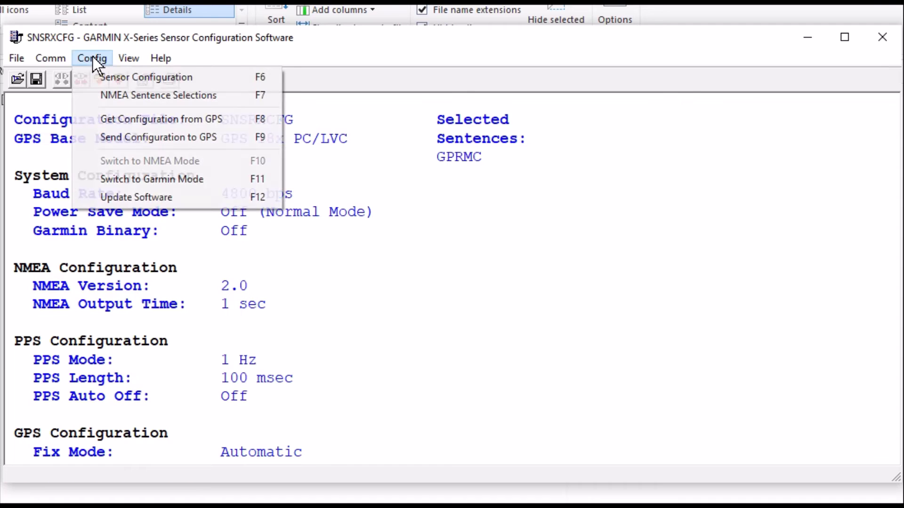
click(161, 76)
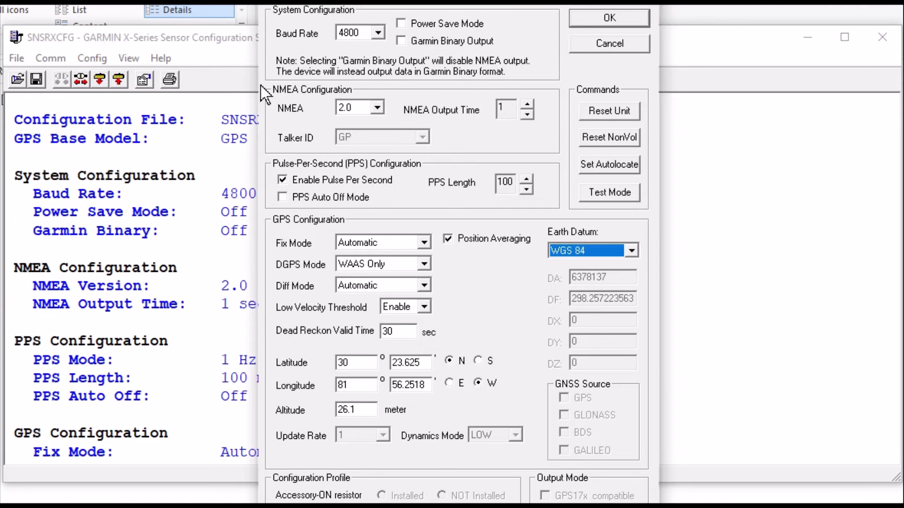
click(377, 32)
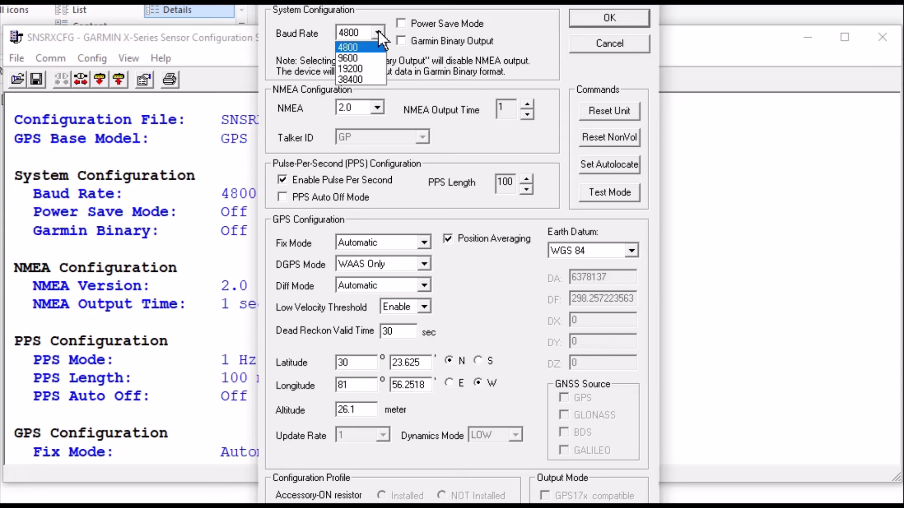
click(358, 69)
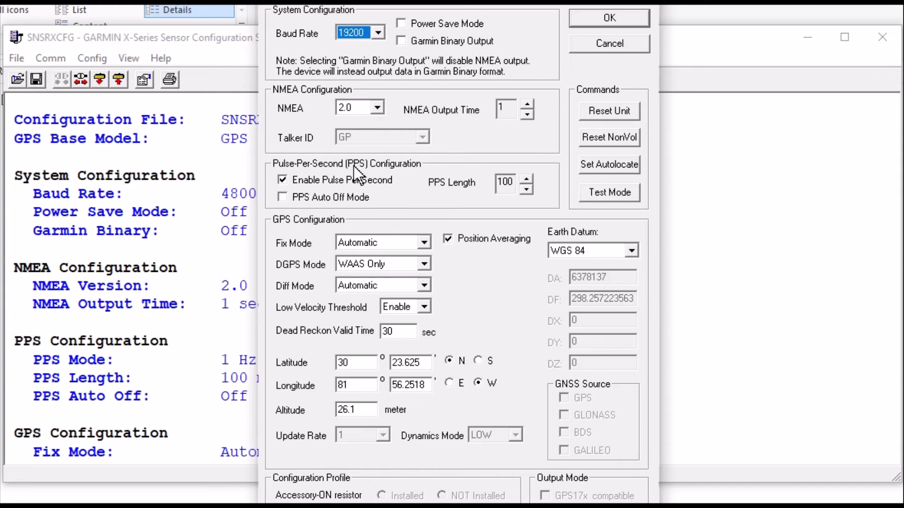
click(597, 16)
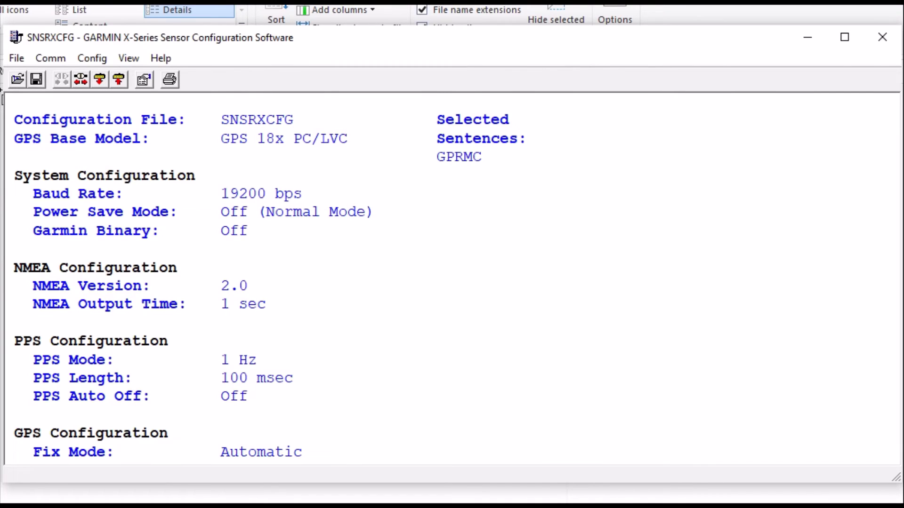
- Send the GPRMC-only, 19200 bps configuration to the GPS, then disconnect
click(119, 79)
click(80, 78)
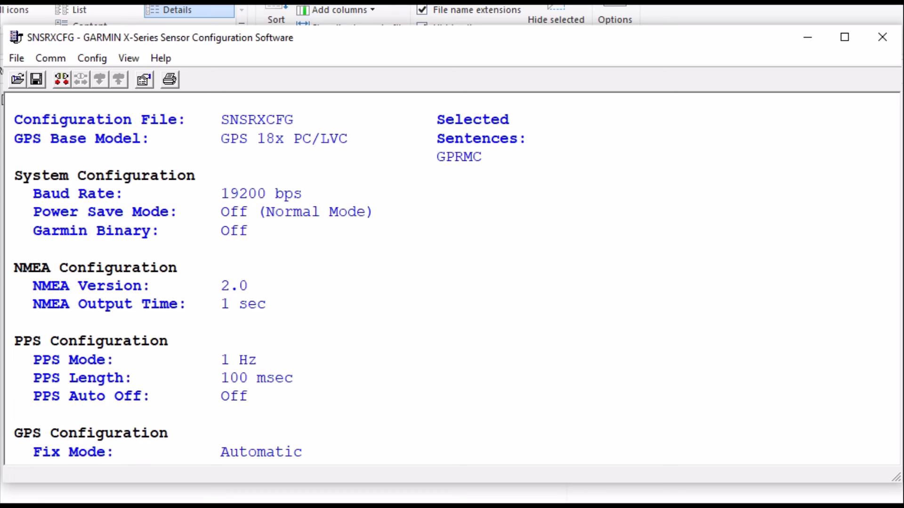
- Set the manual comm baud rate to 19200, connect, confirm 19200 bps detection, then disconnect
click(52, 59)
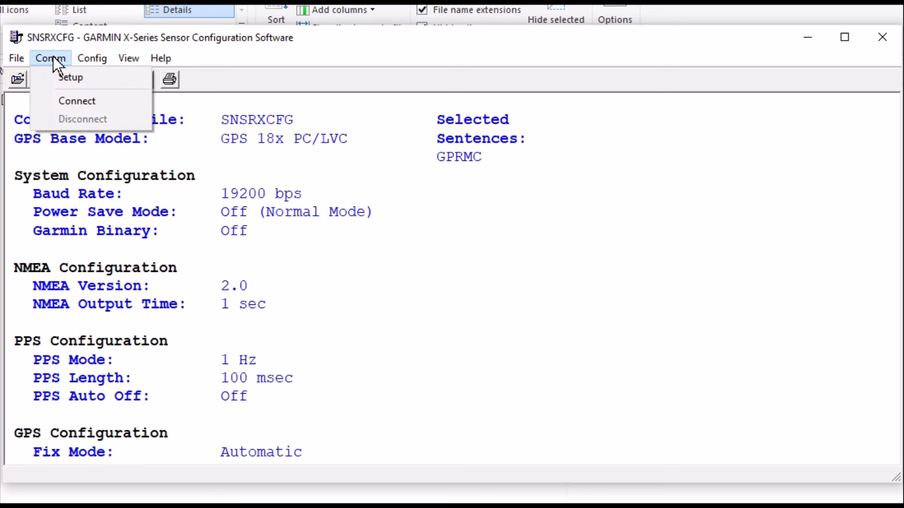
click(70, 75)
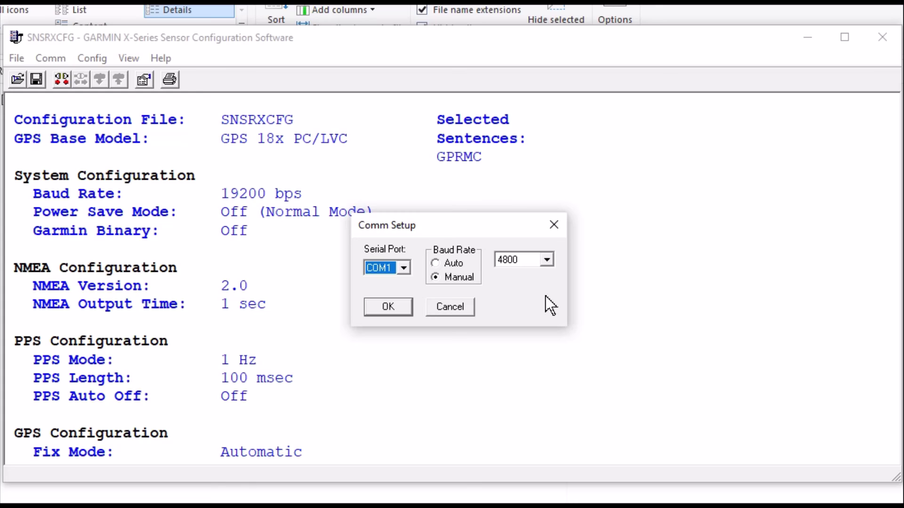
click(545, 260)
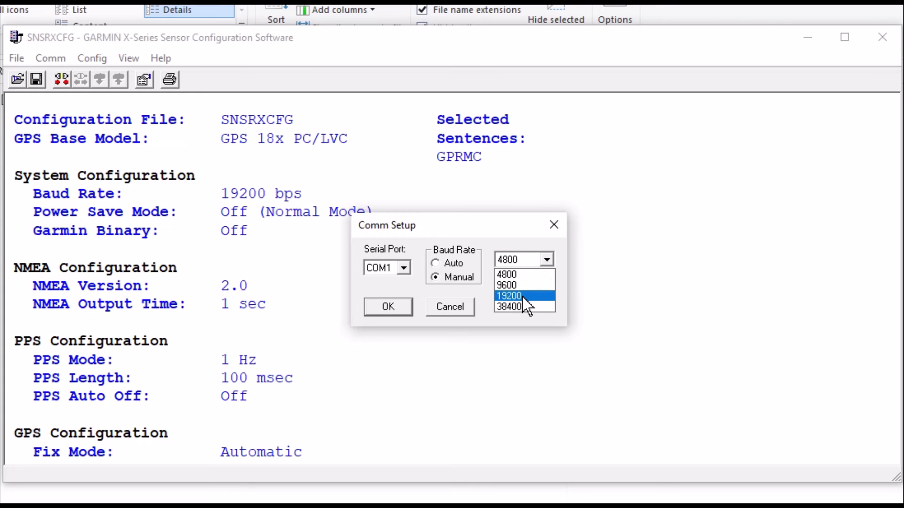
click(523, 297)
click(388, 307)
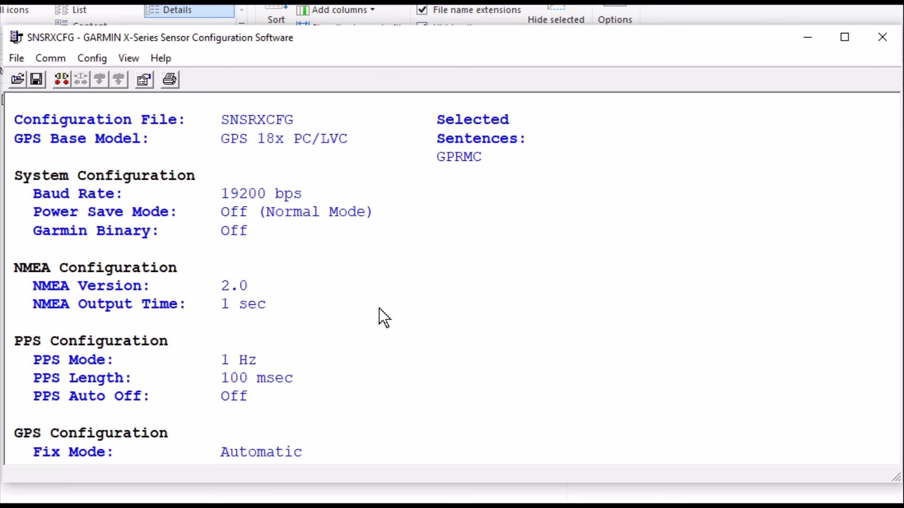
click(60, 80)
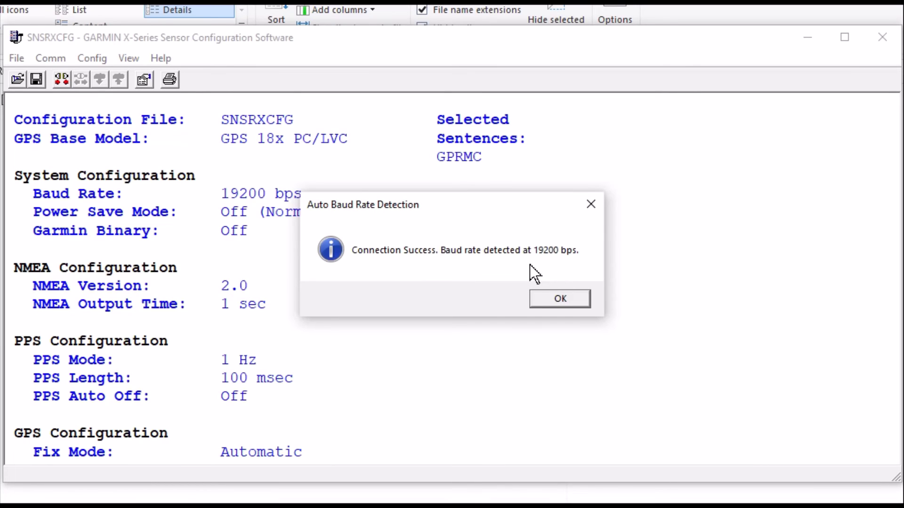
click(561, 299)
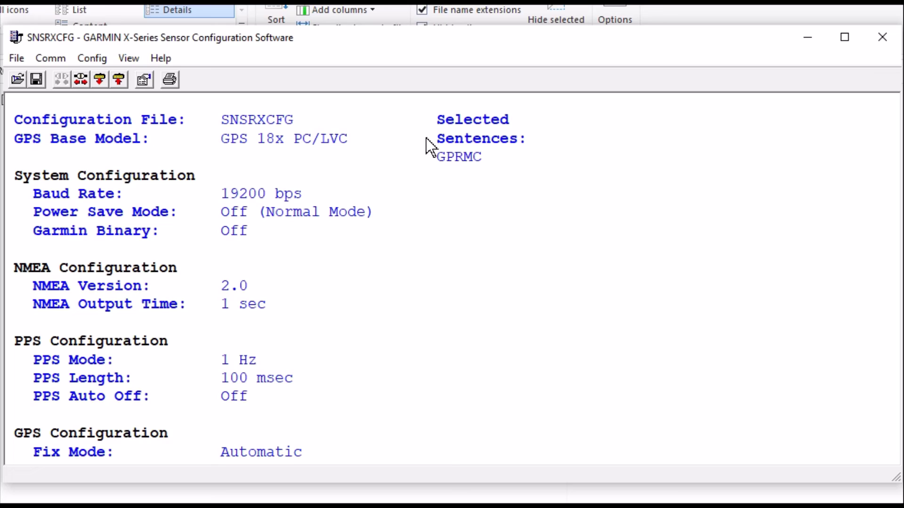
click(81, 78)
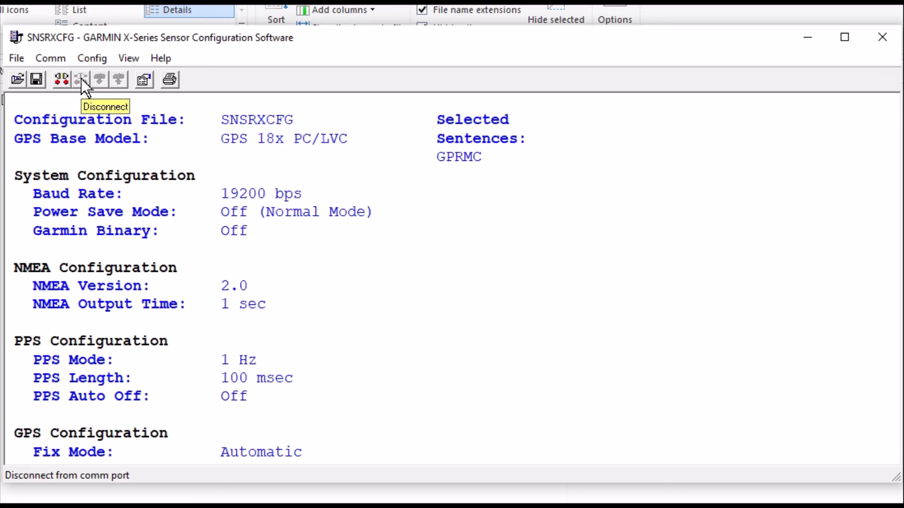
- Close SNSRXCFG, answering No to saving changes
click(881, 41)
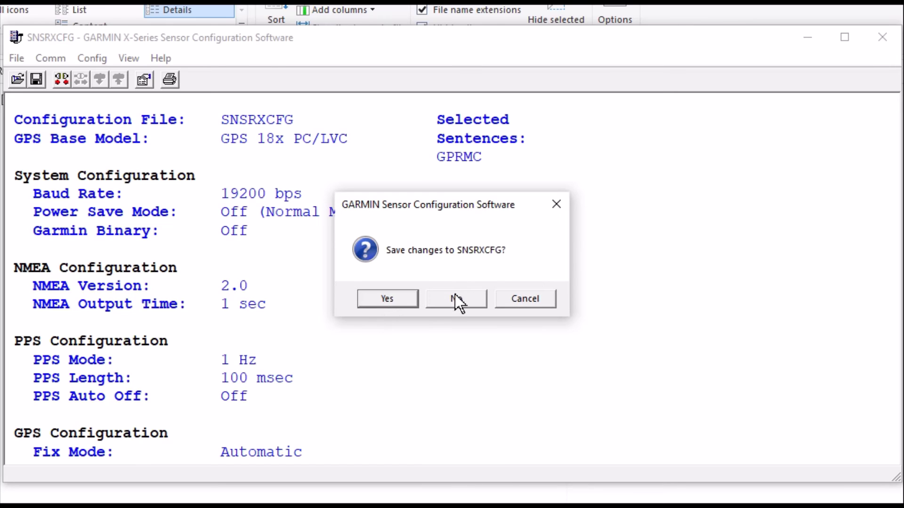
click(452, 297)
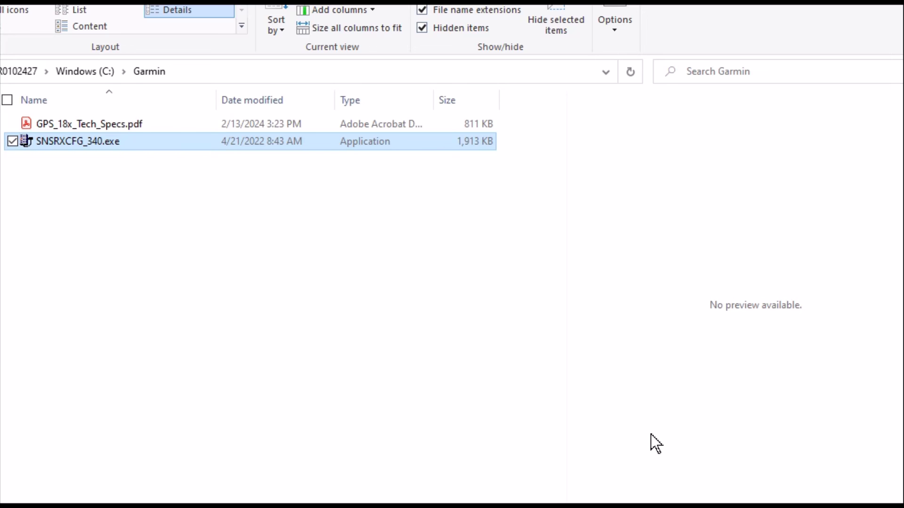
- Open the saved HyperTerminal session gps 19200.ht to connect at 19200 baud, 8-N-1
click(710, 494)
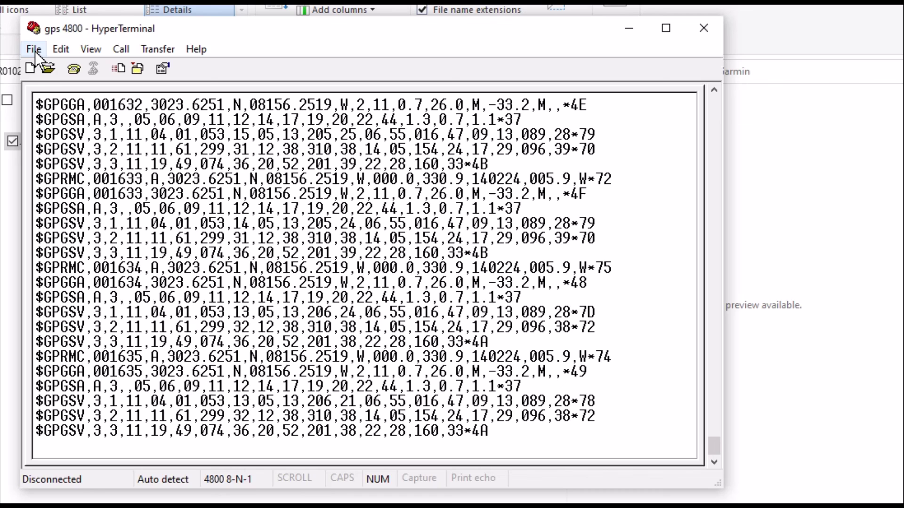
click(49, 67)
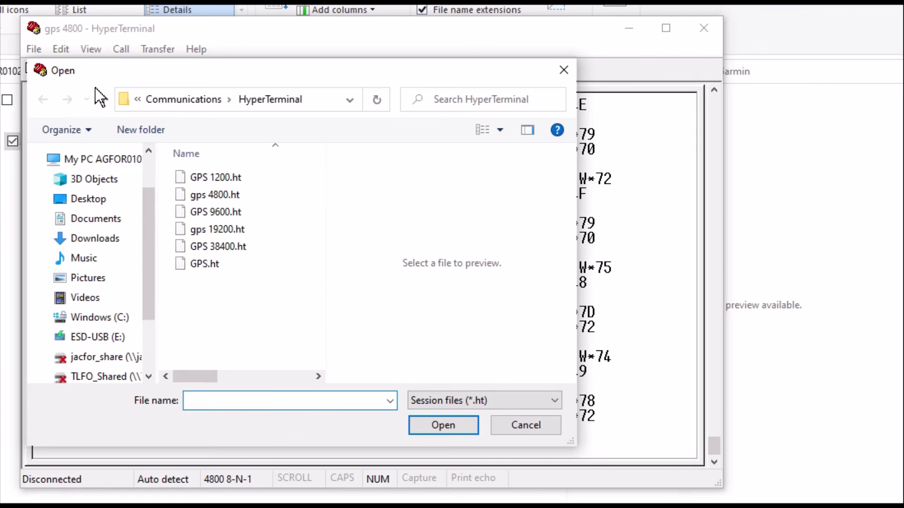
click(221, 230)
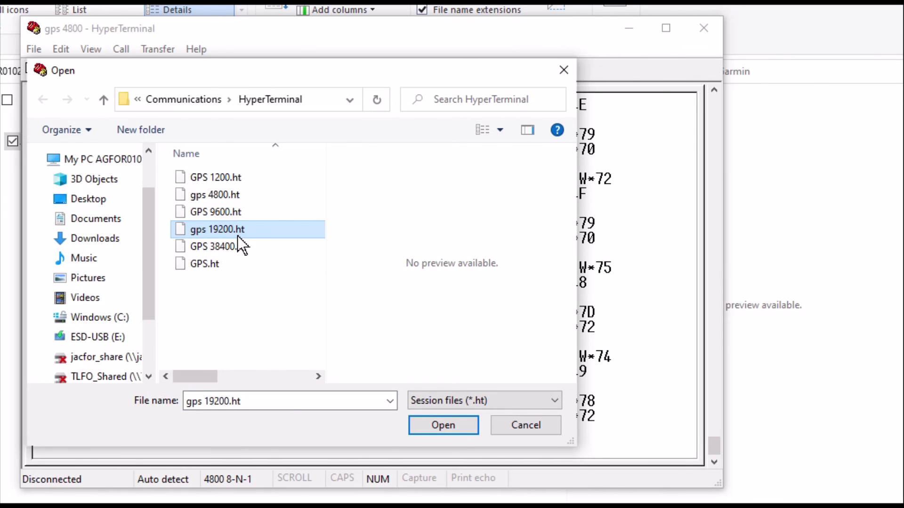
click(446, 425)
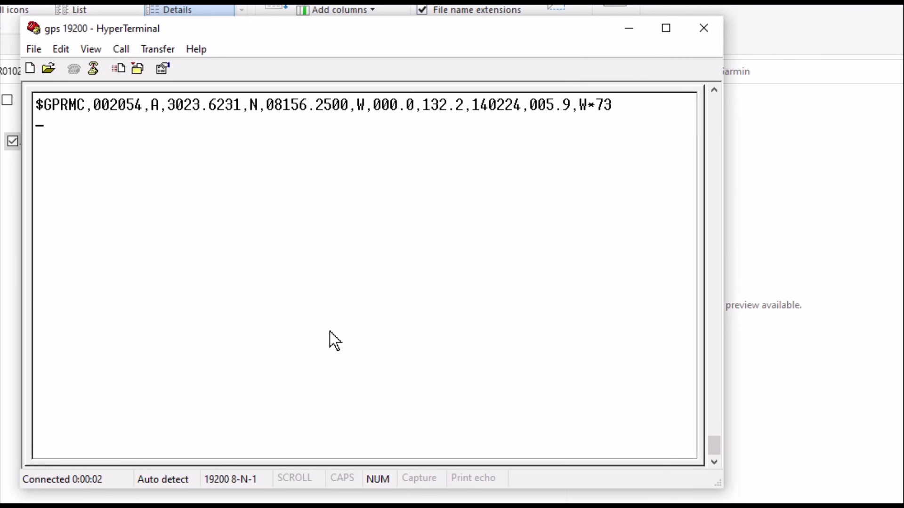